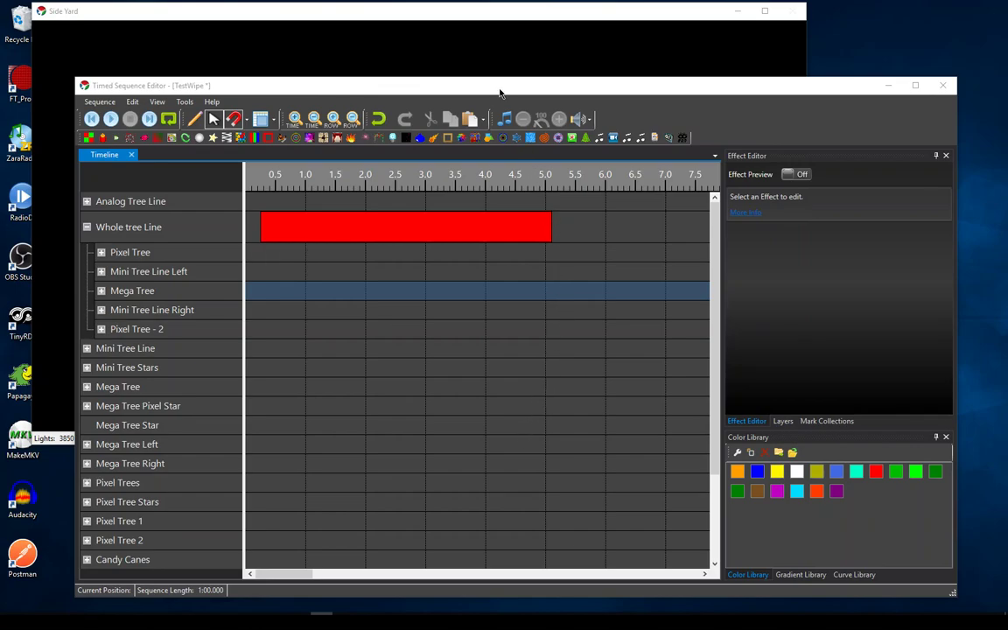
Uncover the Side Yard preview, turn on Effect Preview, and preview the red Set Level effect on Whole tree Line.
left_click_drag(500, 92, 500, 290)
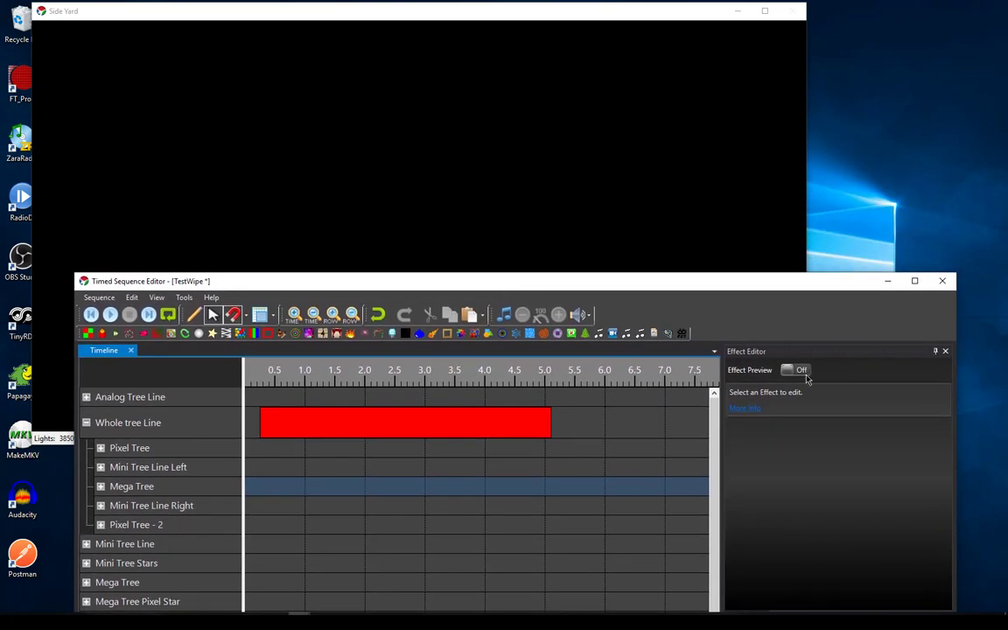
left_click(804, 373)
left_click(504, 438)
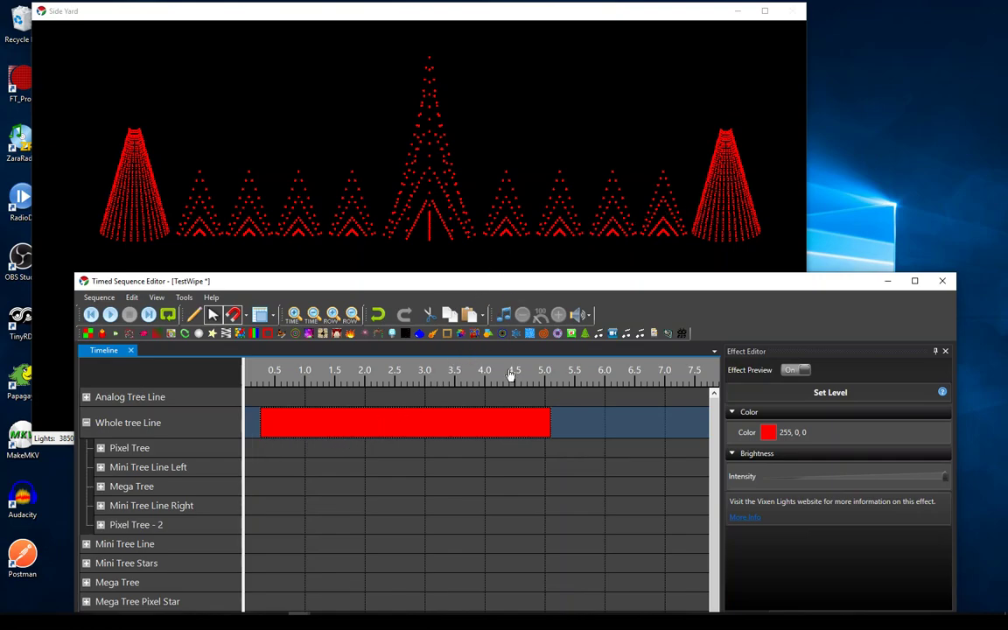
Preview the red Wipe effect on Whole tree Line between about 8 and 12.5 seconds.
left_click(495, 486)
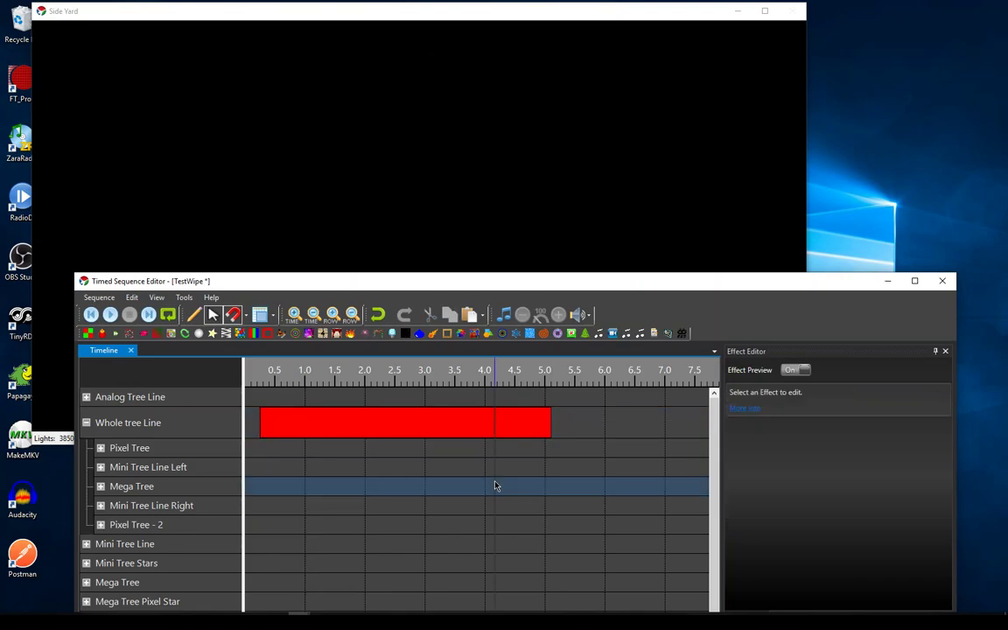
scroll(494, 486, "right", 10)
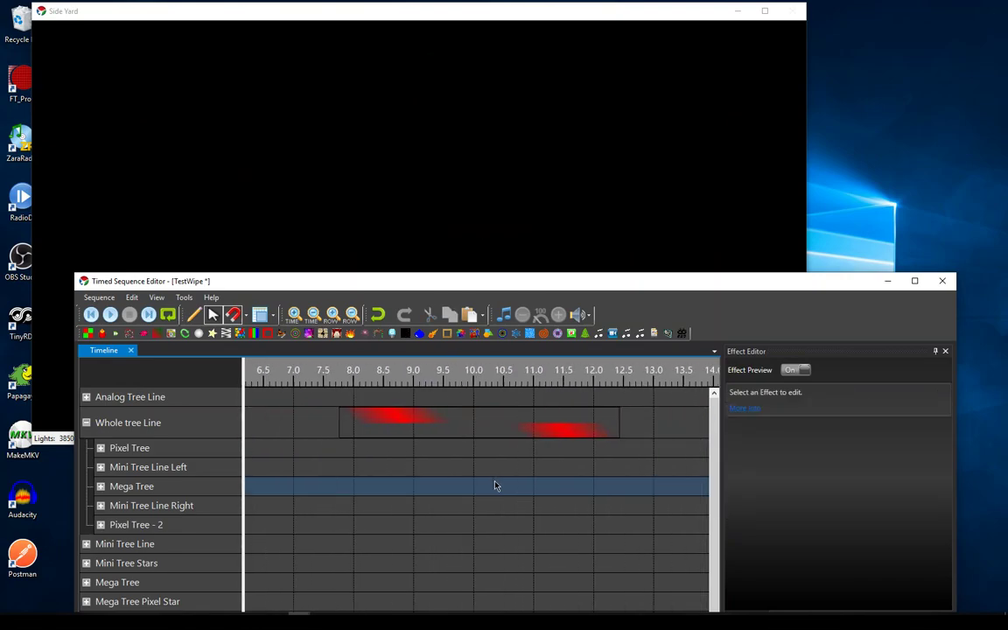
left_click(501, 431)
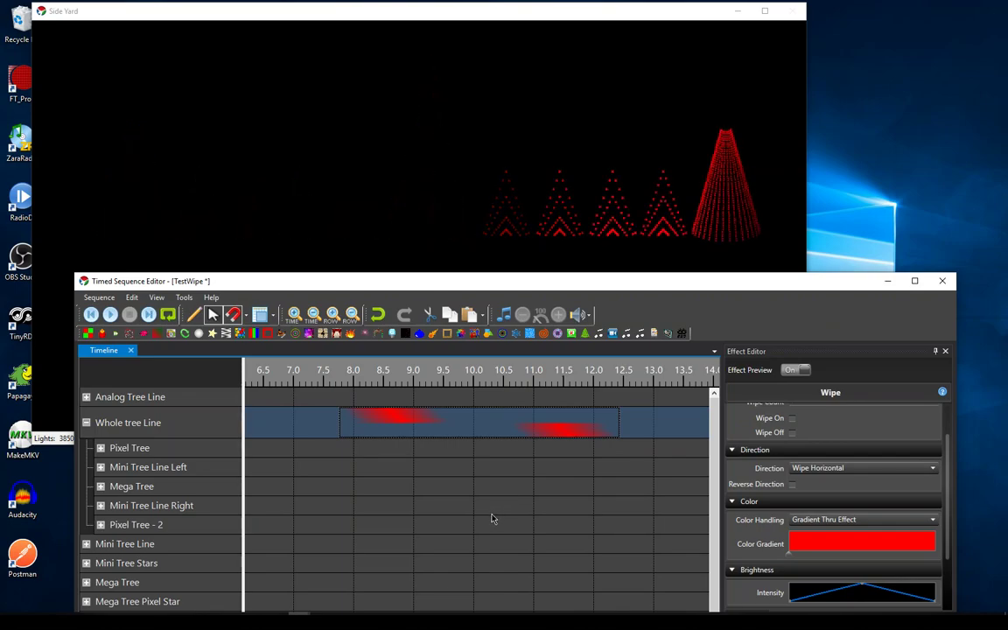
Apply blue from the Color Library to the Wipe effect on Whole tree Line and uncover the Side Yard preview.
left_click_drag(578, 283, 645, 144)
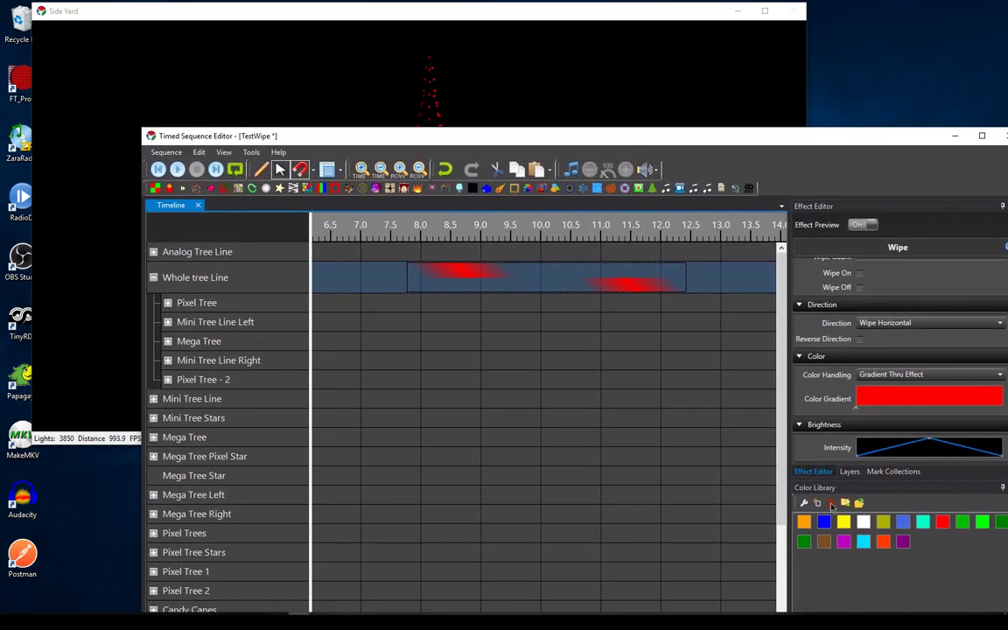
left_click_drag(823, 522, 578, 280)
left_click_drag(574, 136, 584, 322)
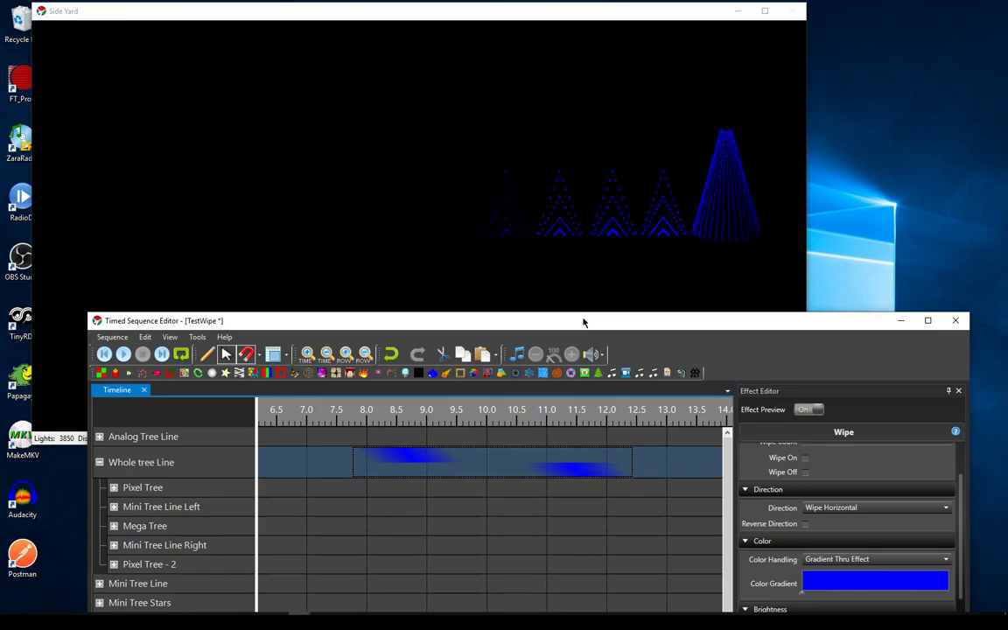
left_click_drag(583, 322, 530, 287)
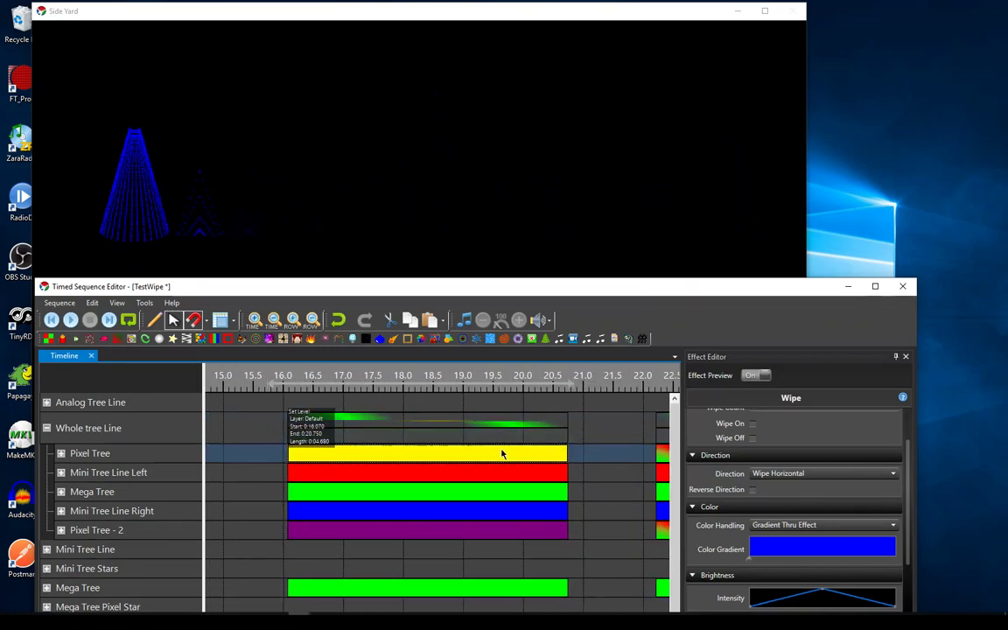
Preview the Set Level effects at about 16 seconds individually, from Pixel Tree through Pixel Tree - 2.
left_click(502, 453)
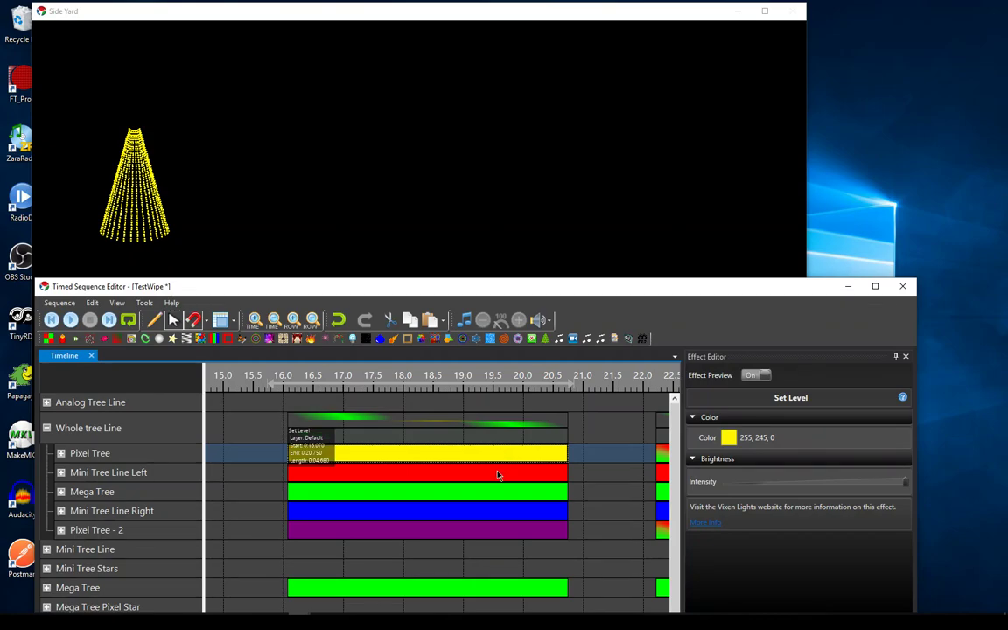
left_click(499, 474)
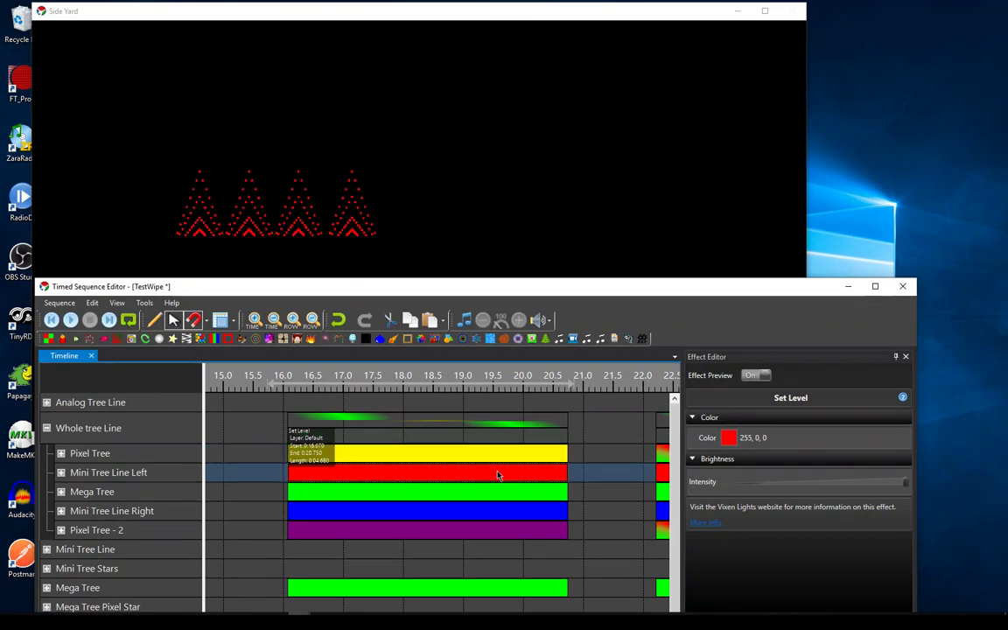
left_click(496, 493)
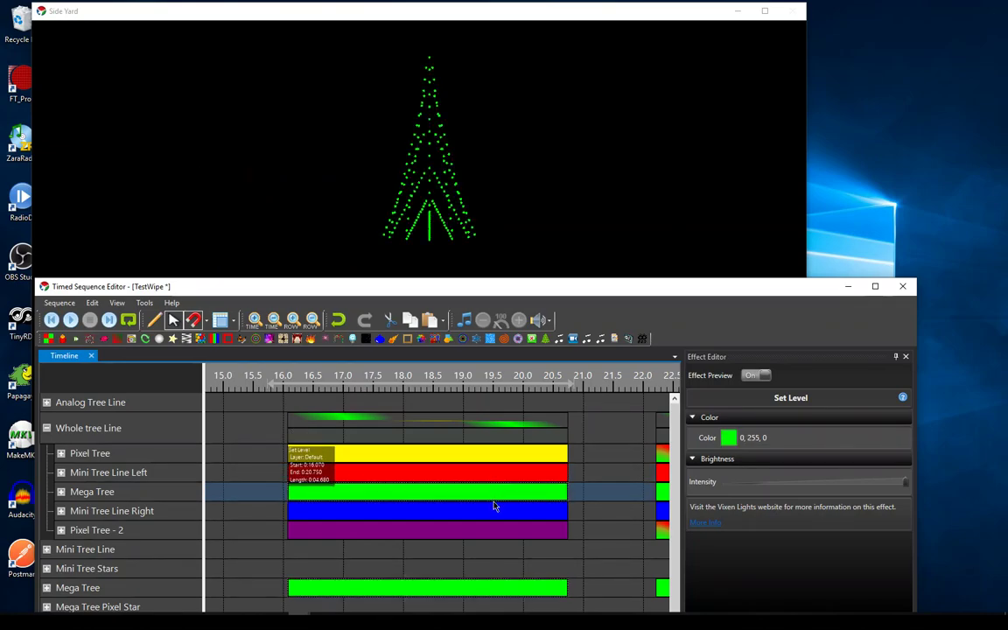
left_click(493, 514)
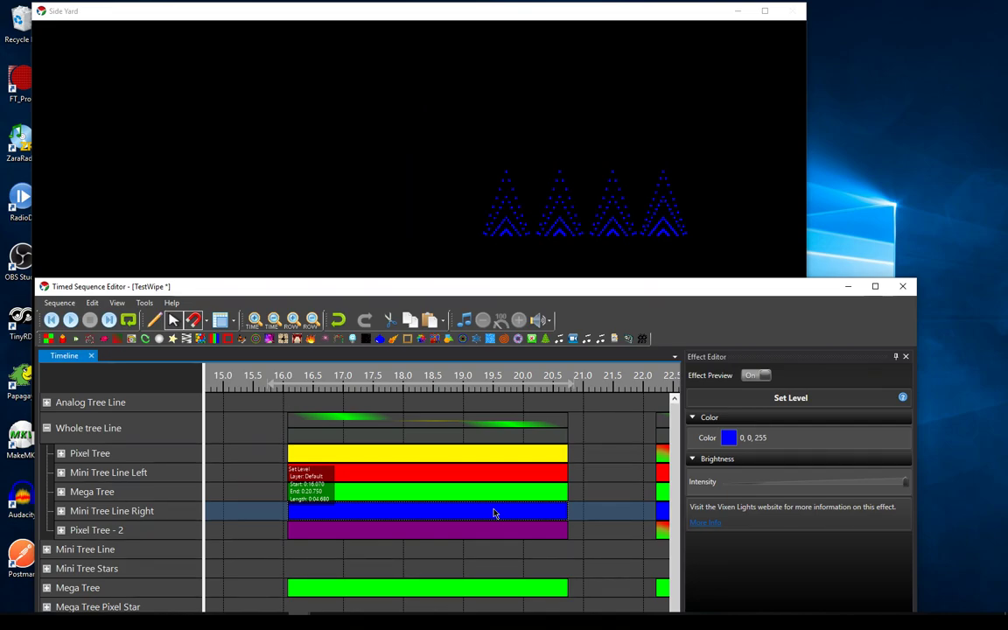
left_click(489, 532)
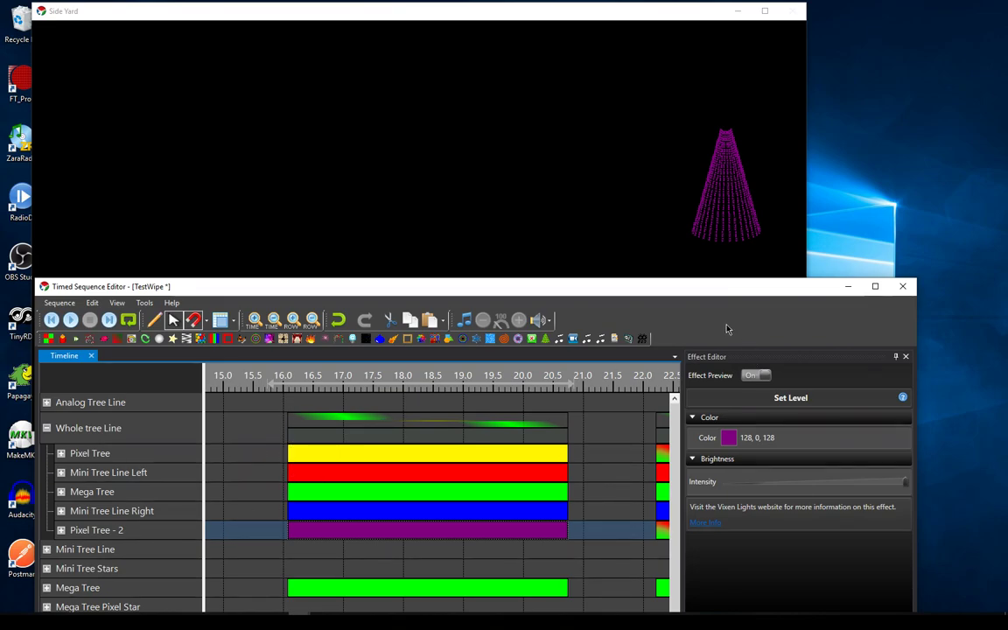
Display the sequence's layers to examine the Intensity Overlay and Default layers.
left_click_drag(719, 289, 731, 168)
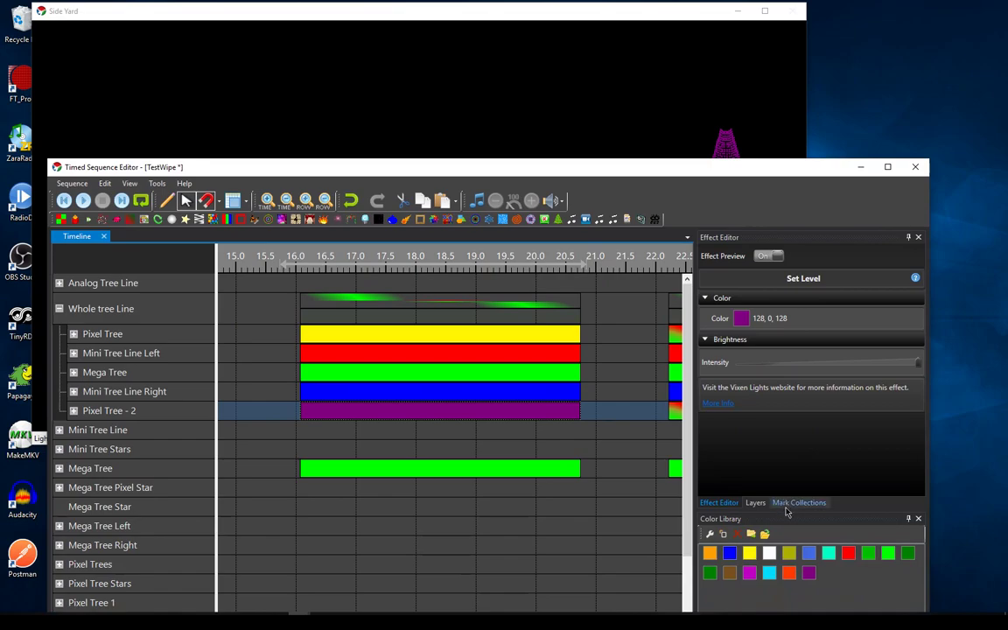
left_click(758, 504)
left_click_drag(603, 164, 659, 242)
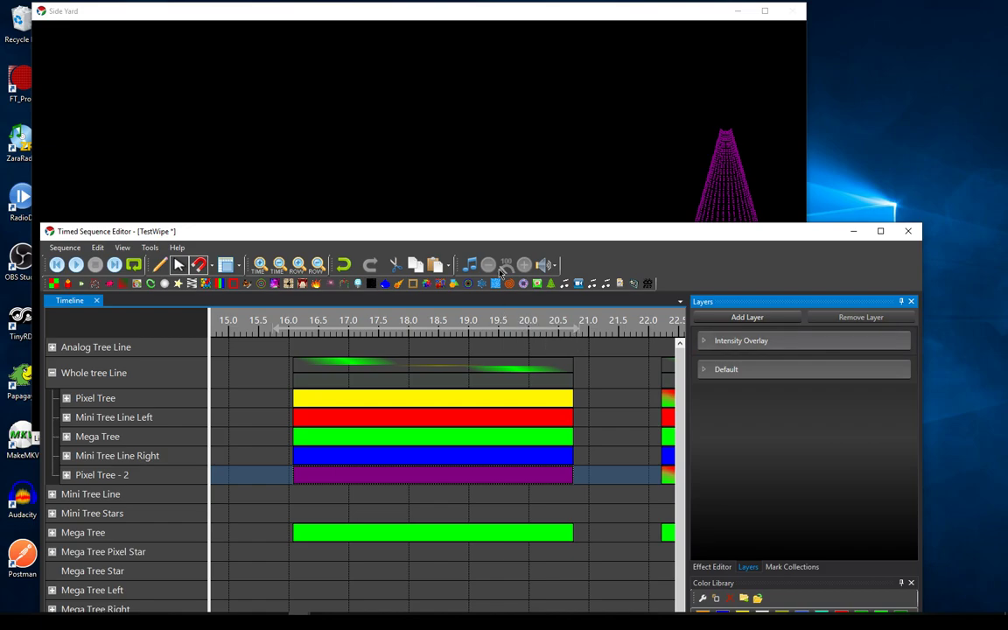
Preview the five Set Level effects from Pixel Tree to Pixel Tree - 2 together in the uncovered Side Yard preview.
left_click_drag(503, 235, 527, 291)
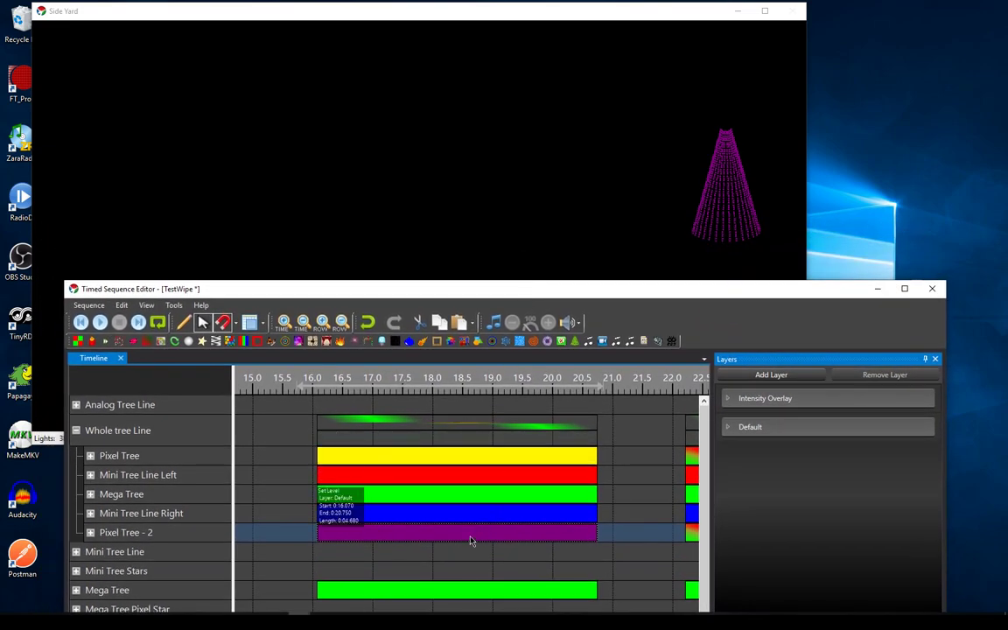
left_click(270, 499)
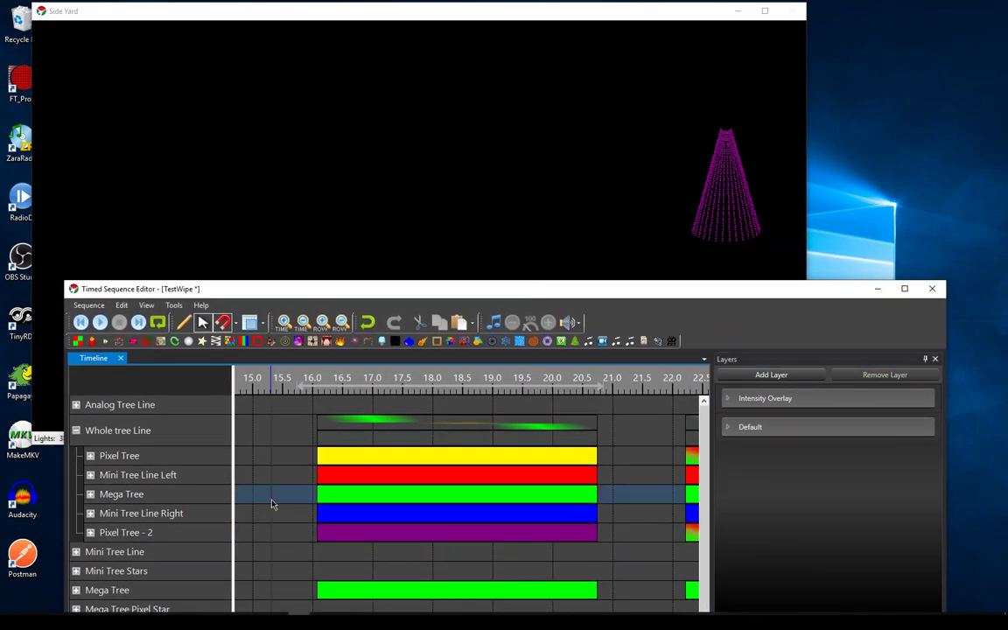
left_click(401, 457)
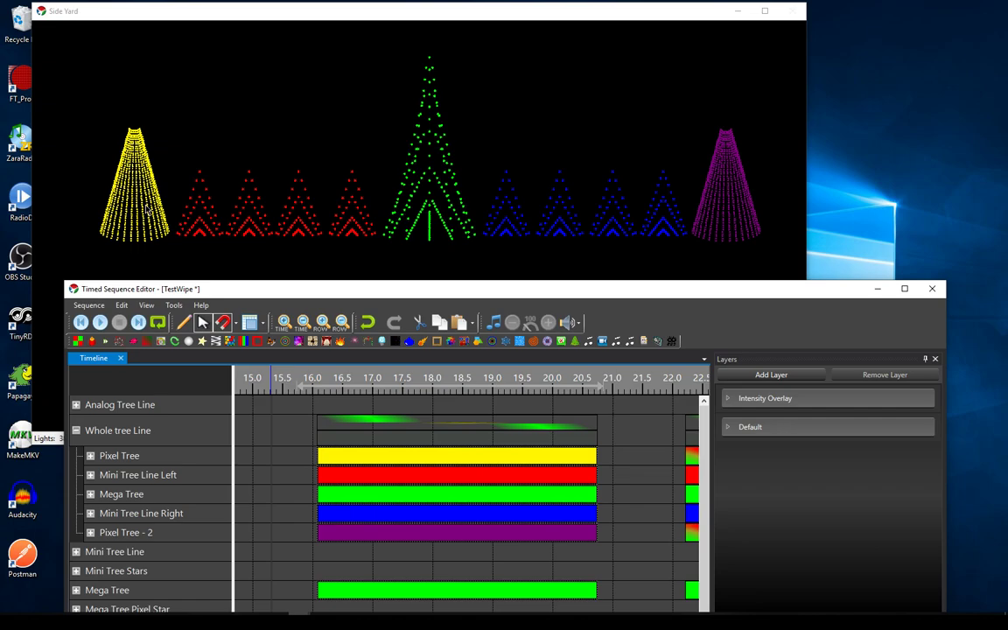
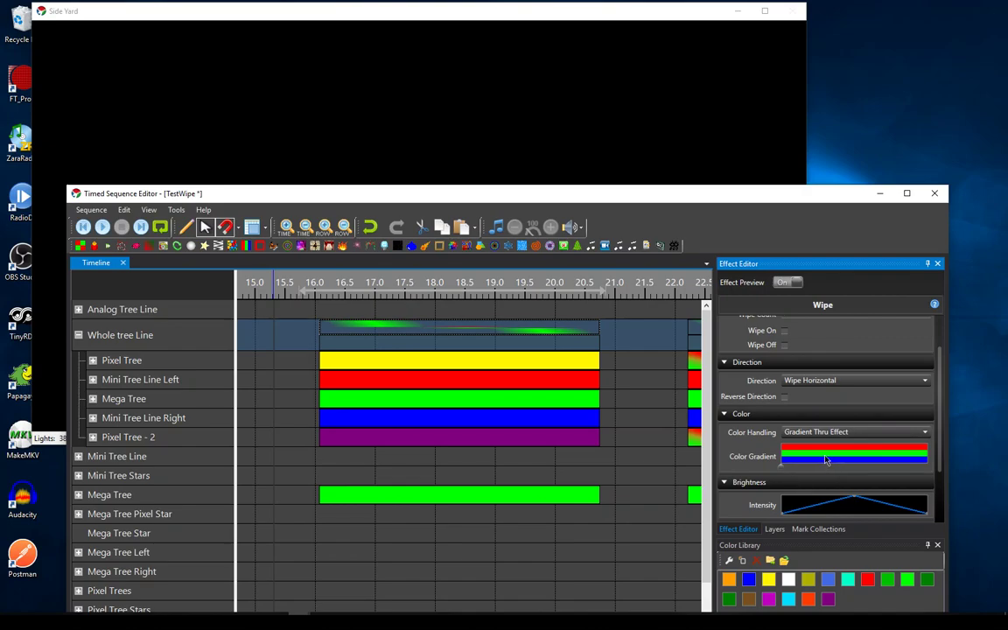
Examine the overlay Wipe's gradient colors on Whole tree Line, keeping red, green and blue, and the settings of the Pulse beneath it.
left_click(781, 467)
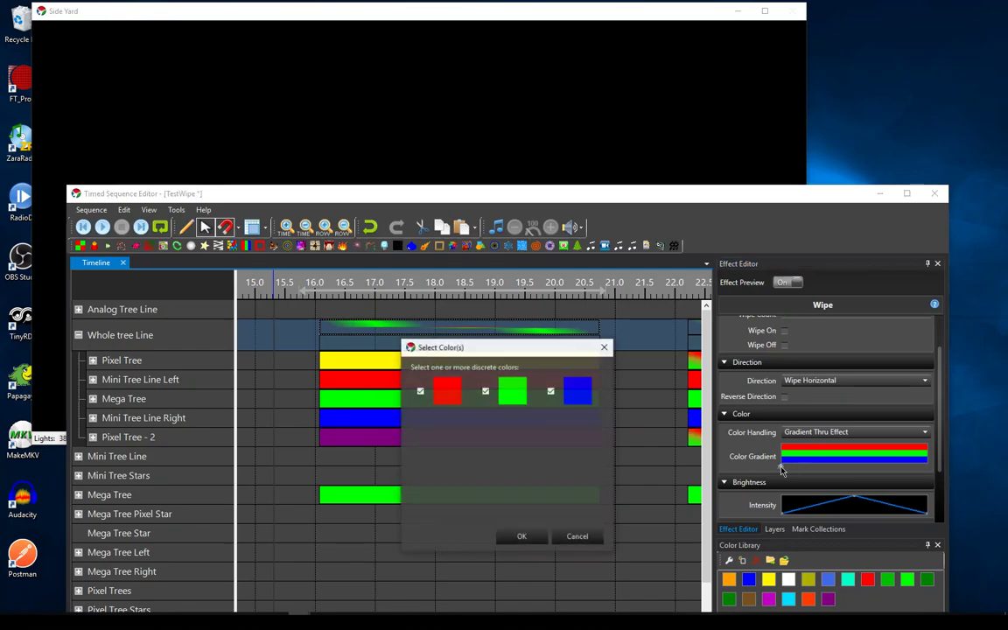
left_click(522, 536)
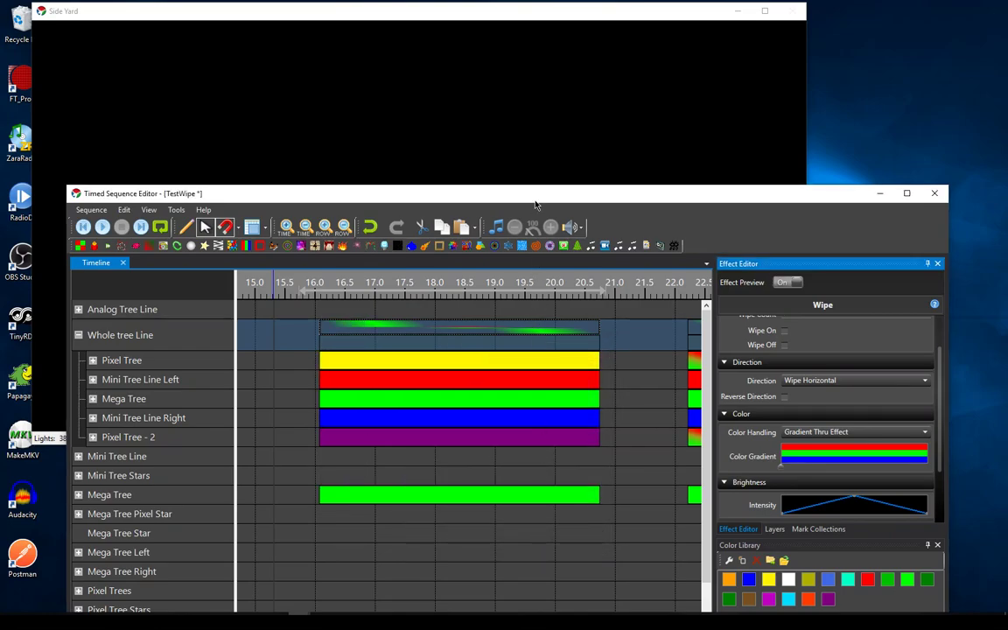
left_click_drag(537, 200, 541, 243)
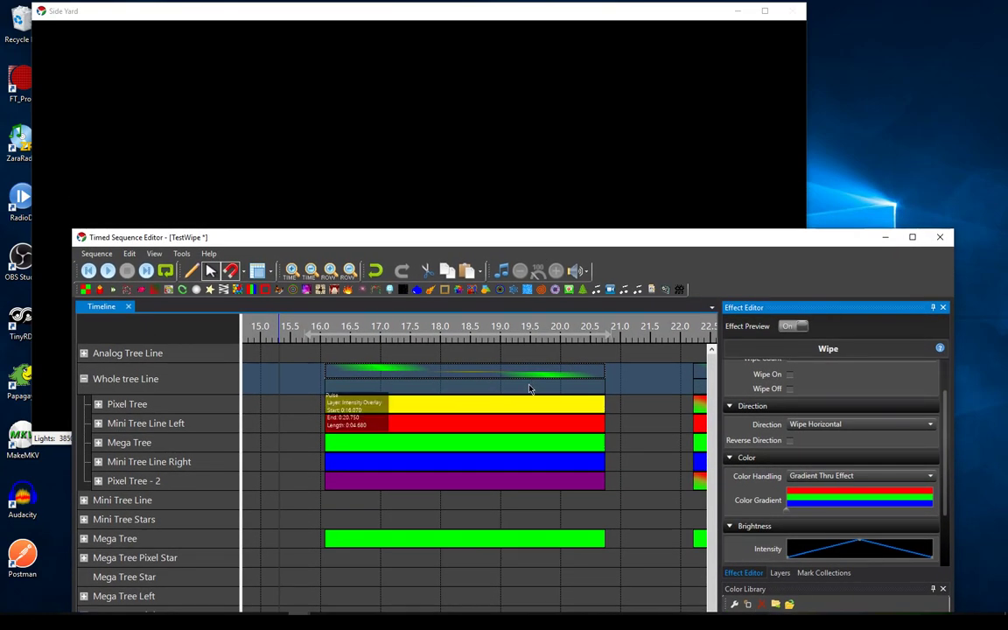
left_click(528, 388)
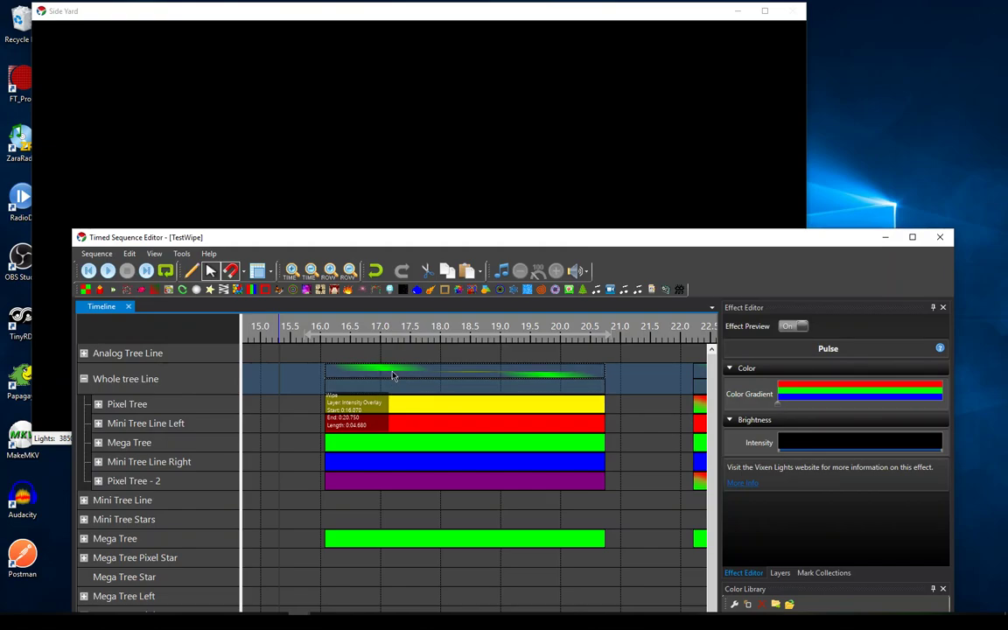
left_click(394, 381)
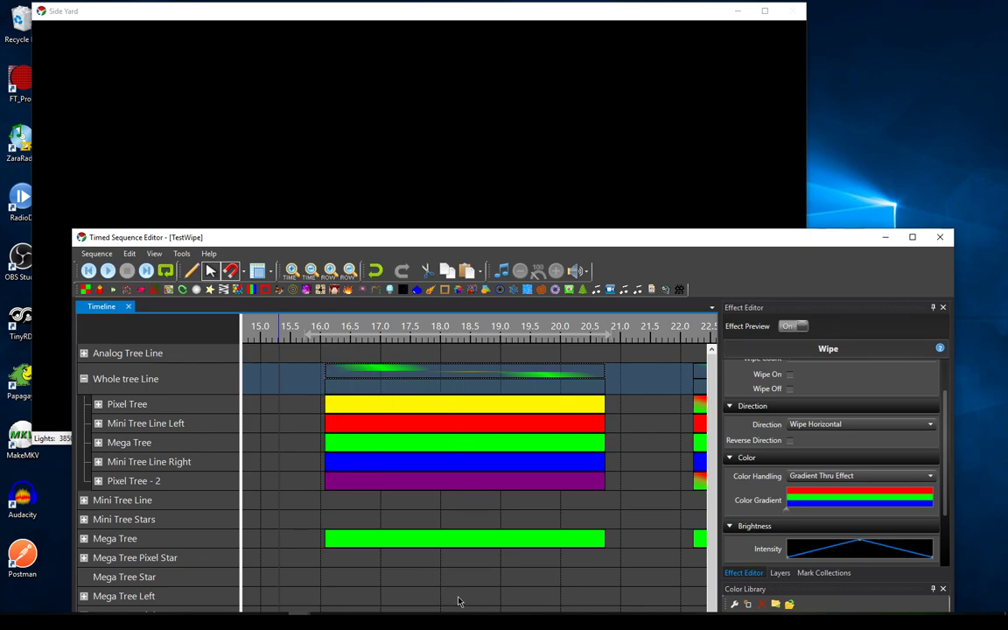
Preview the overlay Wipe and Pulse combined with the Set Level effects between about 16 and 21 seconds.
left_click_drag(461, 596, 455, 369)
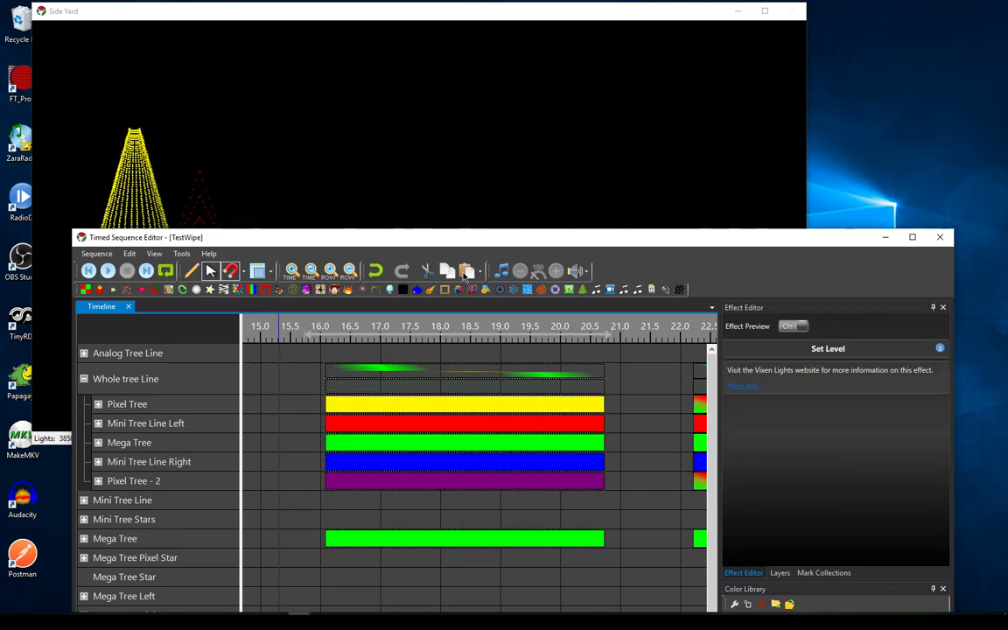
left_click_drag(466, 239, 468, 292)
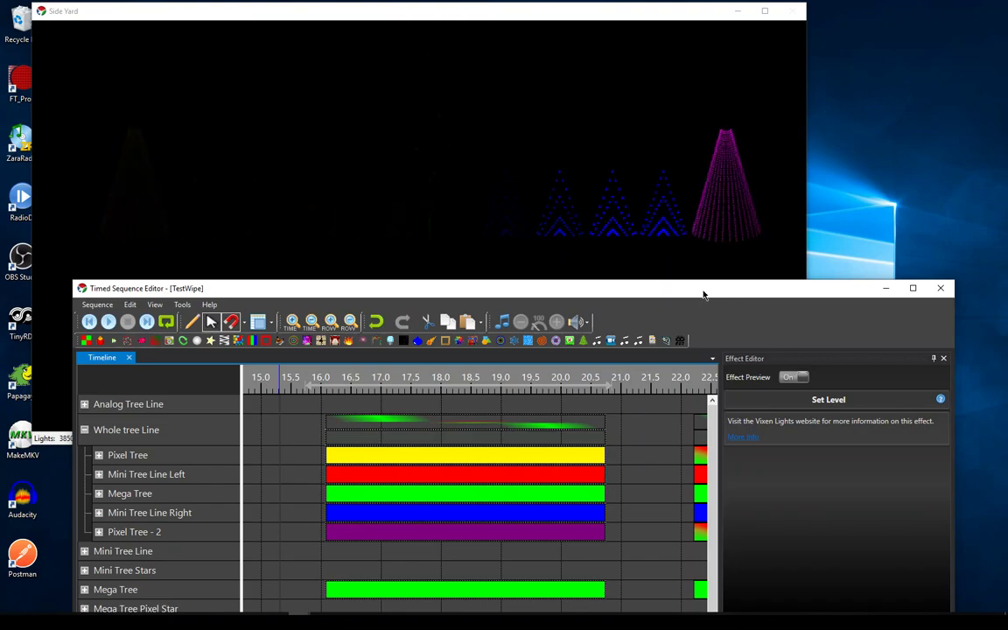
left_click_drag(704, 293, 705, 273)
Preview the Butterfly effects on Pixel Tree and Pixel Tree - 2, followed by all effects between about 22 and 27 seconds together.
left_click(660, 464)
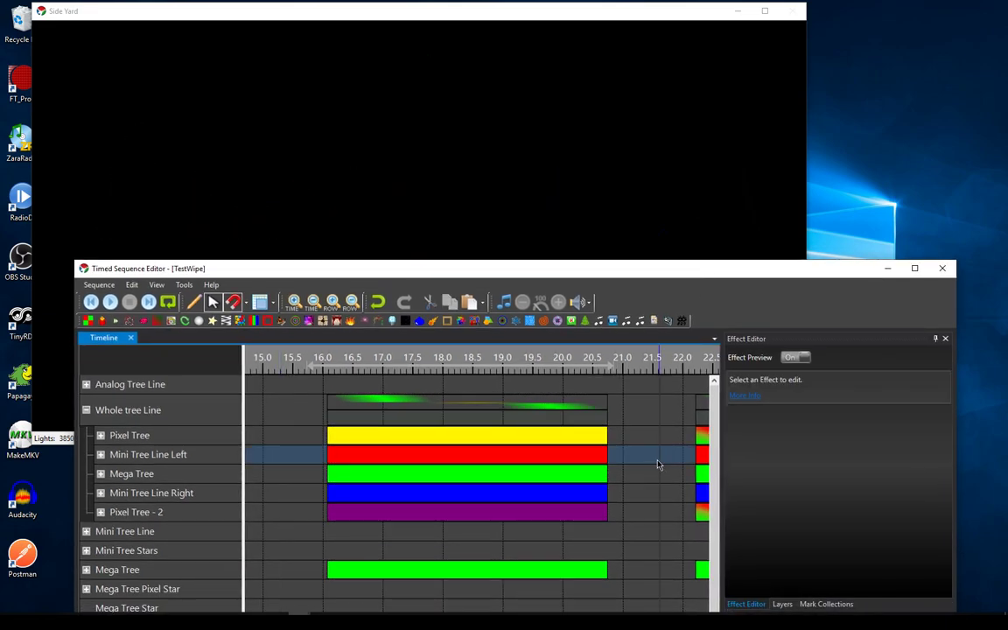
scroll(644, 467, "right", 6)
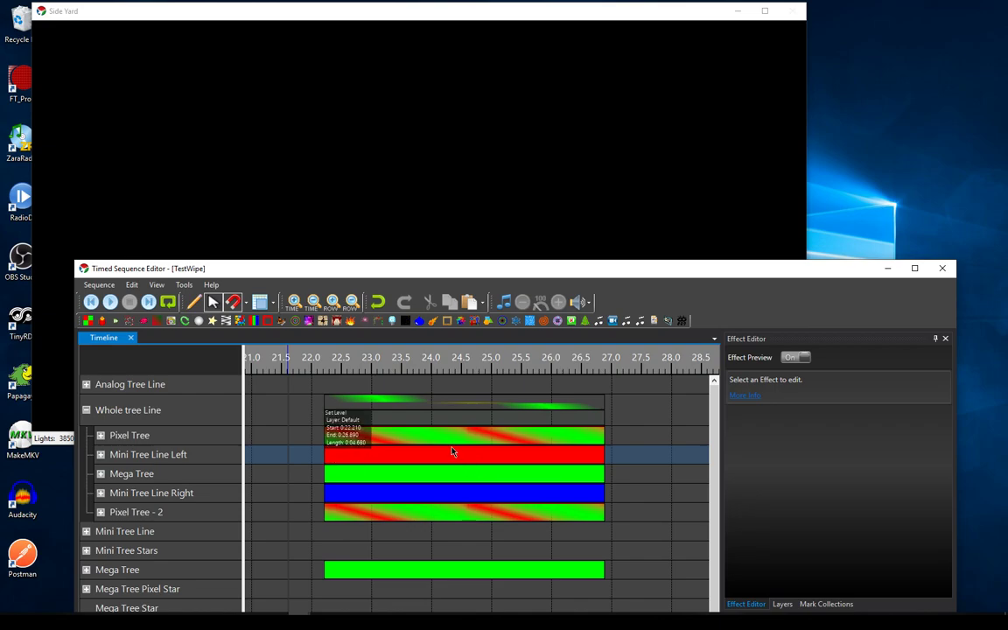
left_click(460, 439)
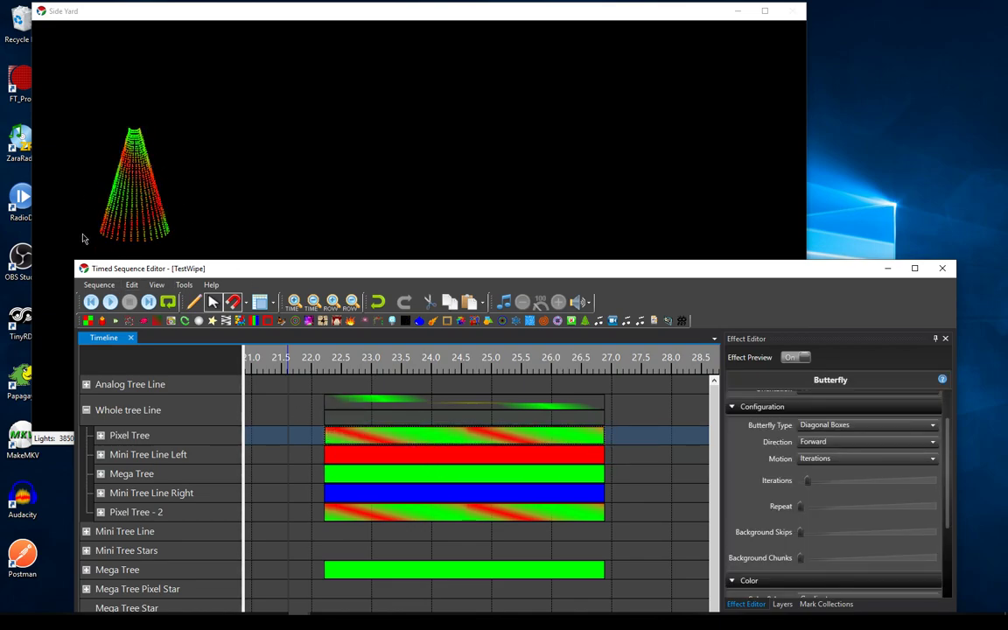
left_click(472, 514)
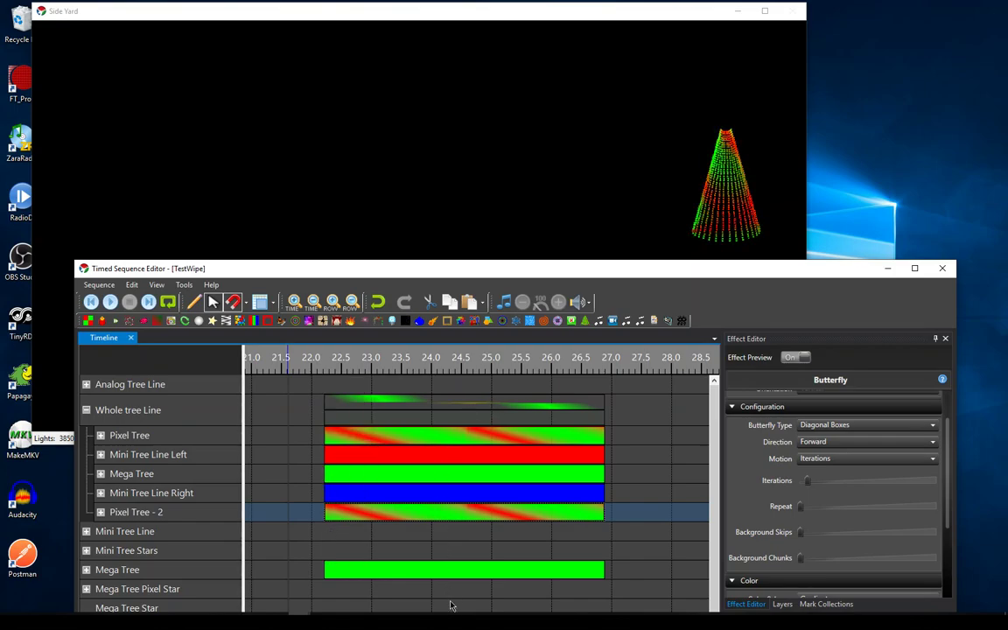
left_click_drag(451, 603, 455, 387)
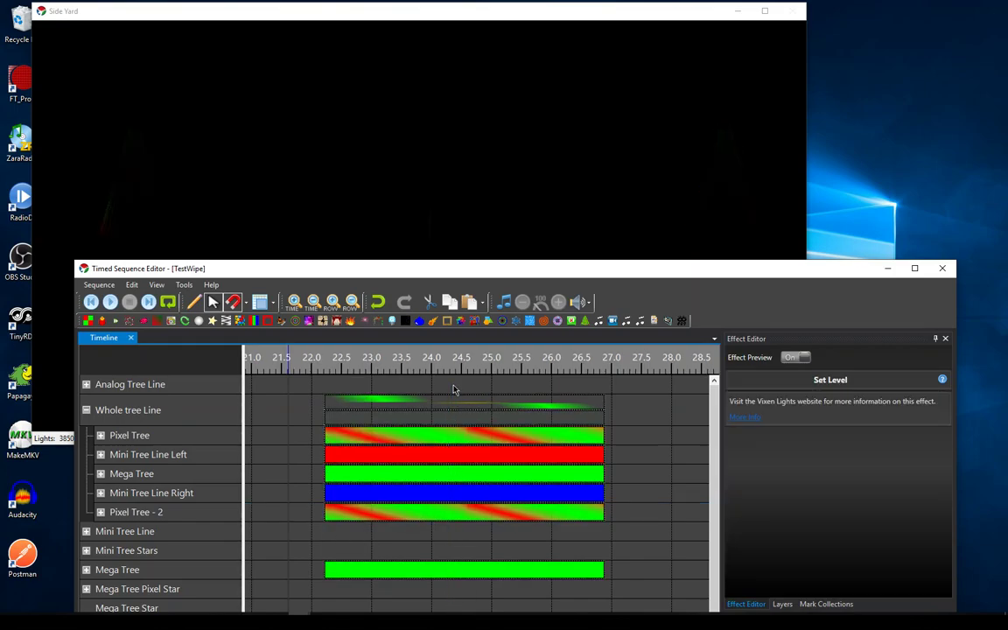